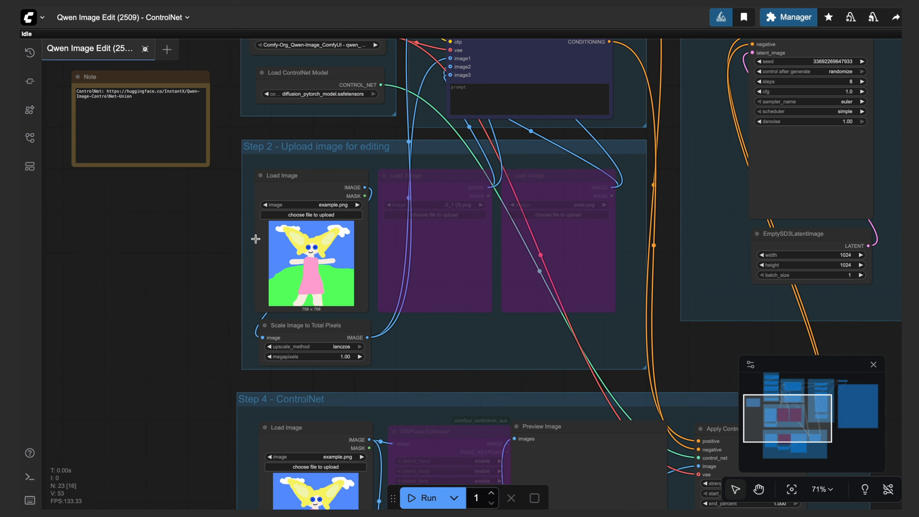
# Look over the workflow's upload, prompt, ControlNet and sampling groups, including the EmptySD3LatentImage node's size settings.
pyautogui.moveTo(162, 300); pyautogui.dragTo(72, 383)
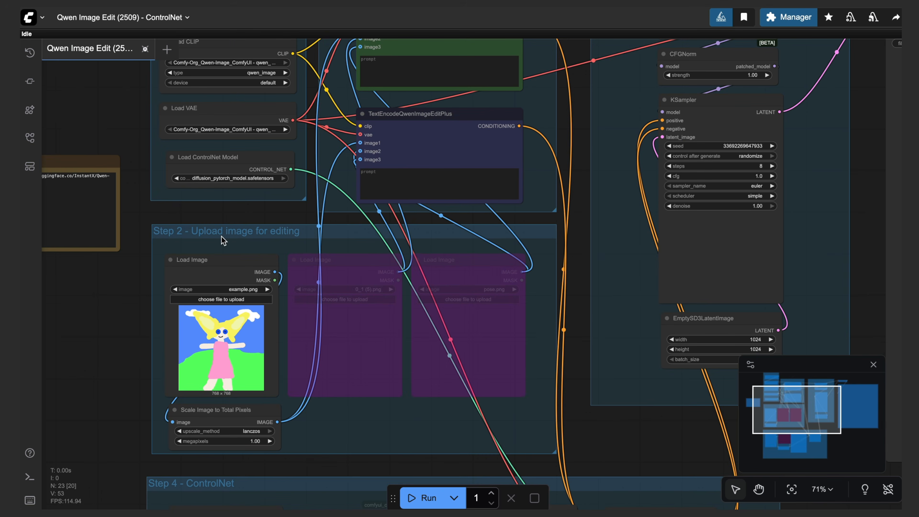
pyautogui.scroll(-5, 252, 220)
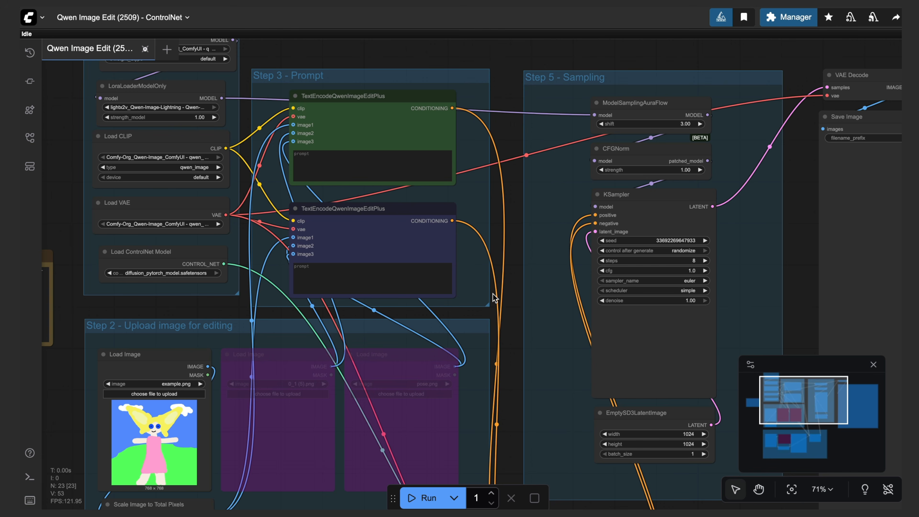
pyautogui.scroll(-5, 493, 294)
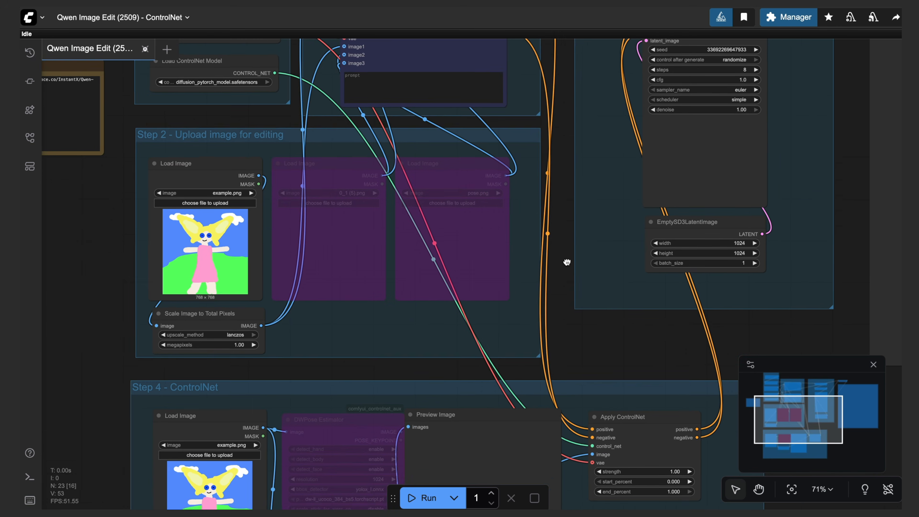
pyautogui.moveTo(564, 283); pyautogui.dragTo(574, 180)
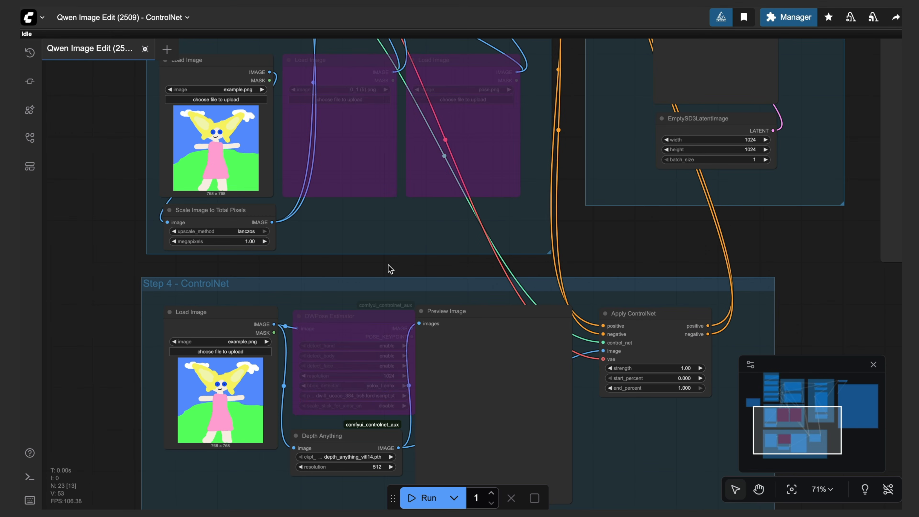
pyautogui.moveTo(588, 230); pyautogui.dragTo(482, 369)
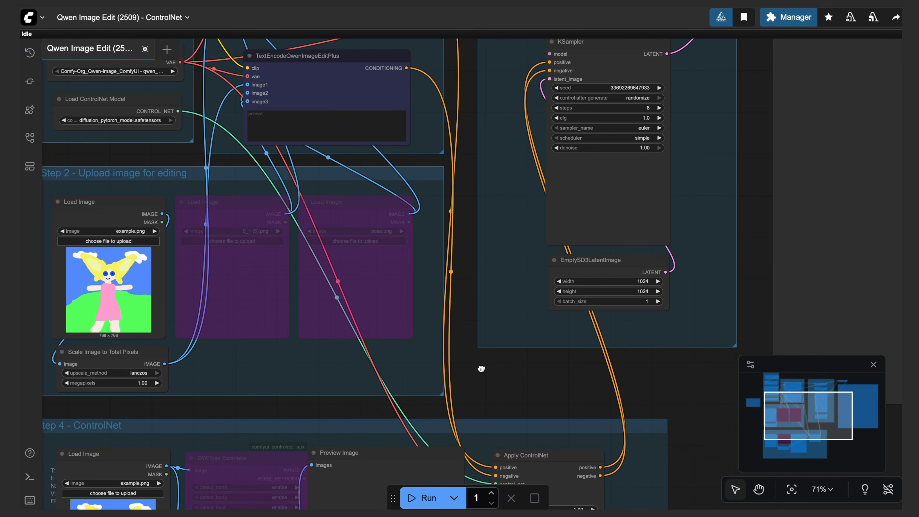
pyautogui.moveTo(460, 239); pyautogui.dragTo(359, 300)
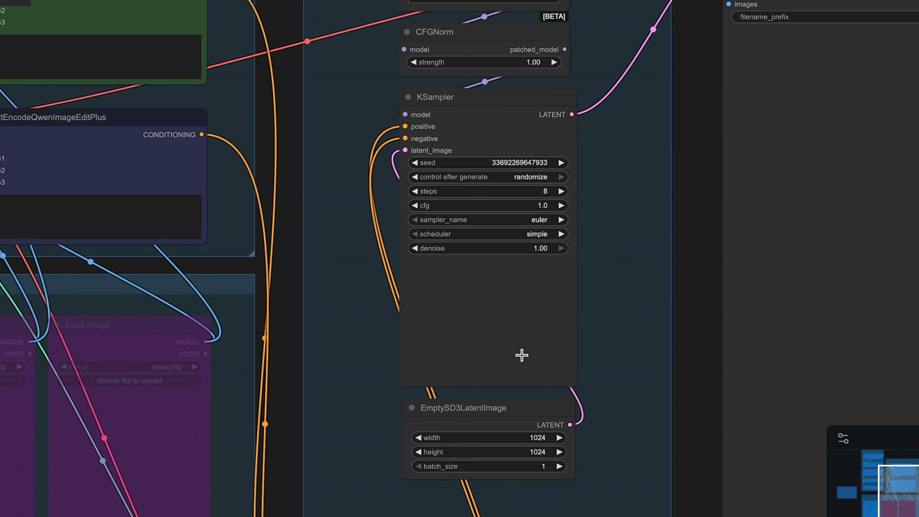
pyautogui.click(510, 404)
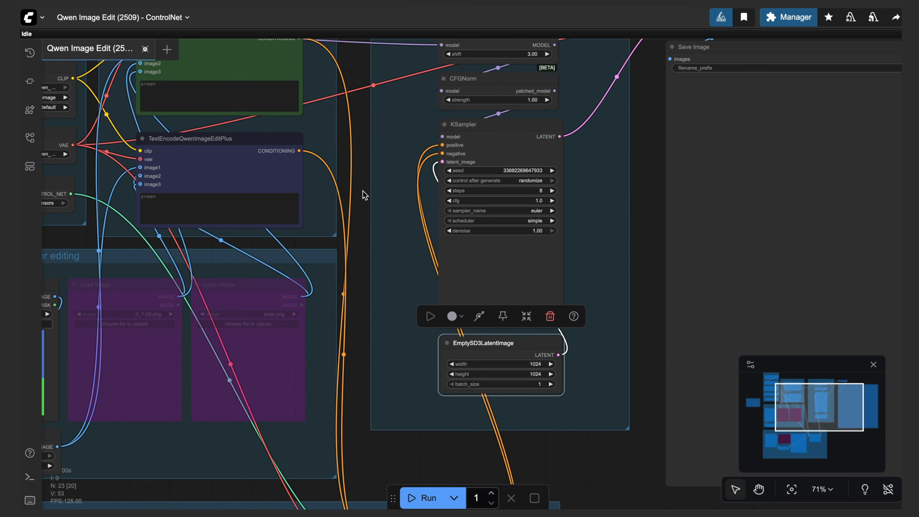
# Choose the "content_and_code_A_woman_in_her_mid_30s_holding_a_cup_of_coff…" PNG in the active Load Image node of Step 2.
pyautogui.moveTo(360, 193); pyautogui.dragTo(336, 204)
pyautogui.click(816, 139)
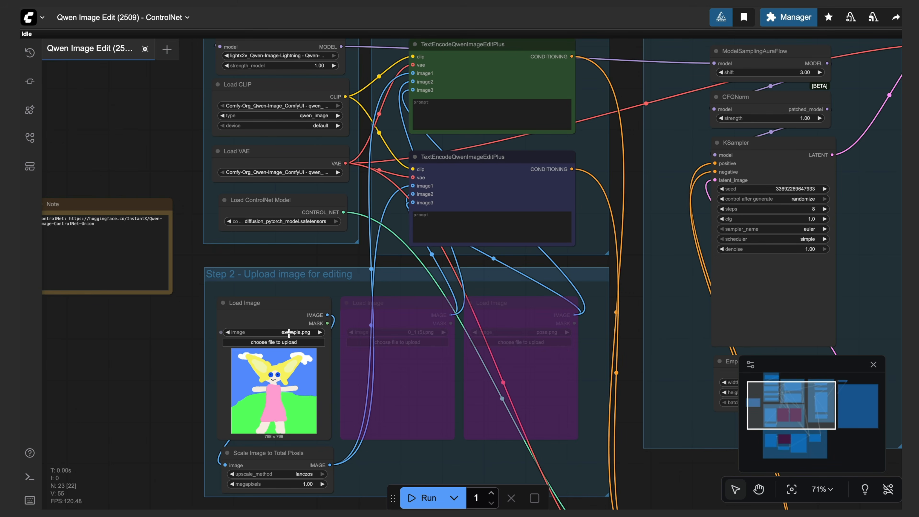
pyautogui.click(288, 332)
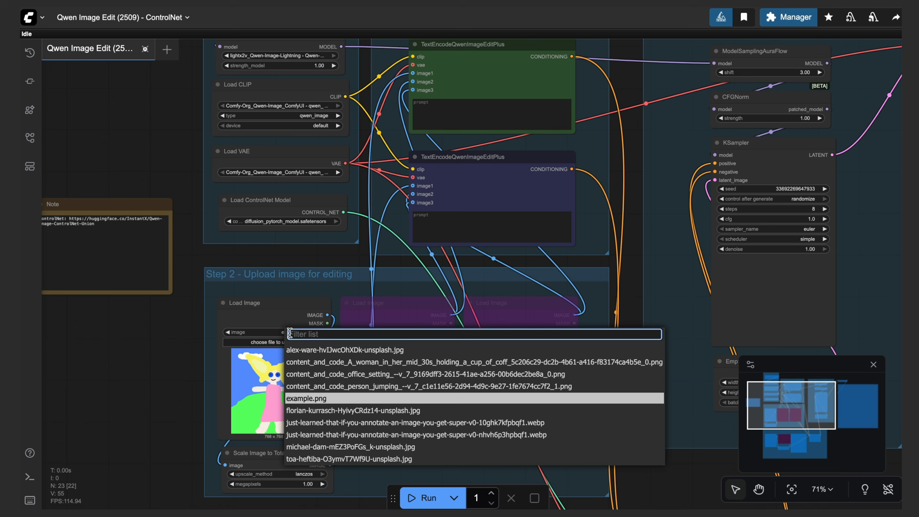
pyautogui.click(312, 362)
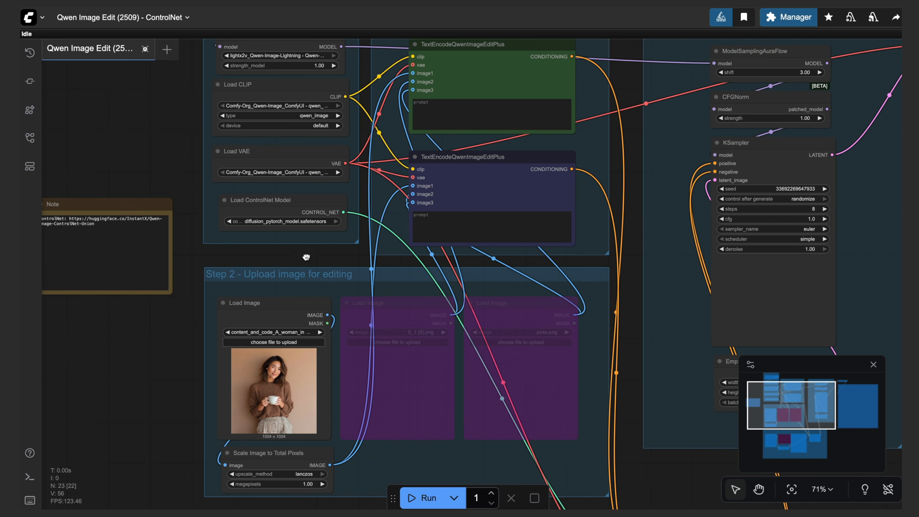
# Enter "A woman sitting on a wall in new york city. In the background are some trees." in the green prompt node.
pyautogui.scroll(2, 306, 260)
pyautogui.click(451, 130)
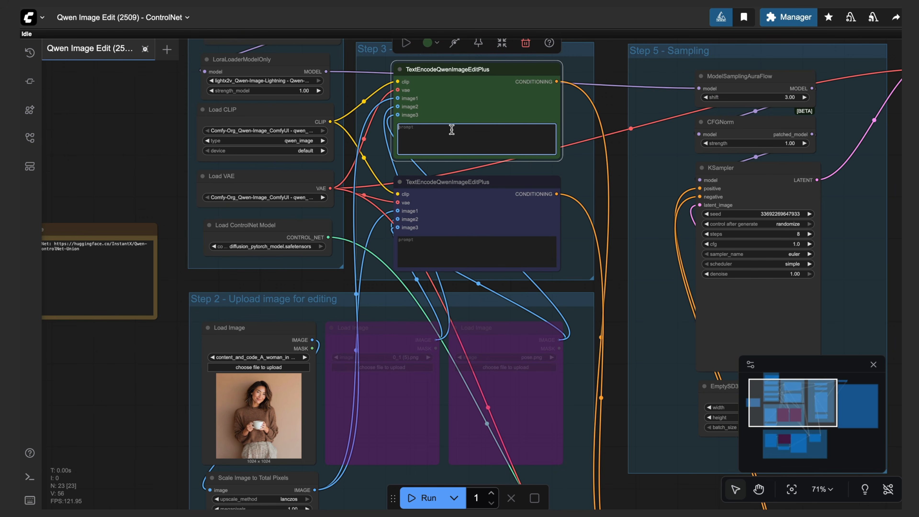
pyautogui.write('A woman sitting on a wall in new york city. In the background are some trees.')
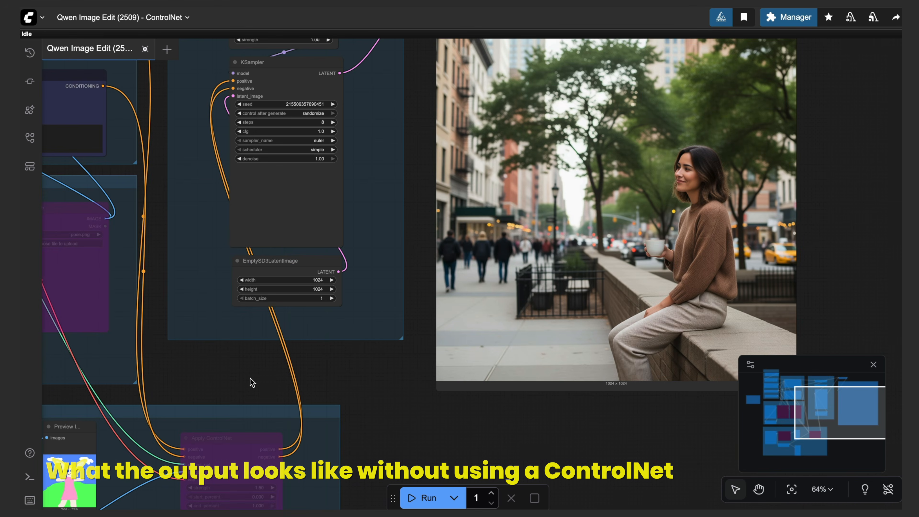
# Choose the Unsplash photo of the seated man in the Load Image node of the Step 4 ControlNet group.
pyautogui.scroll(2, 418, 402)
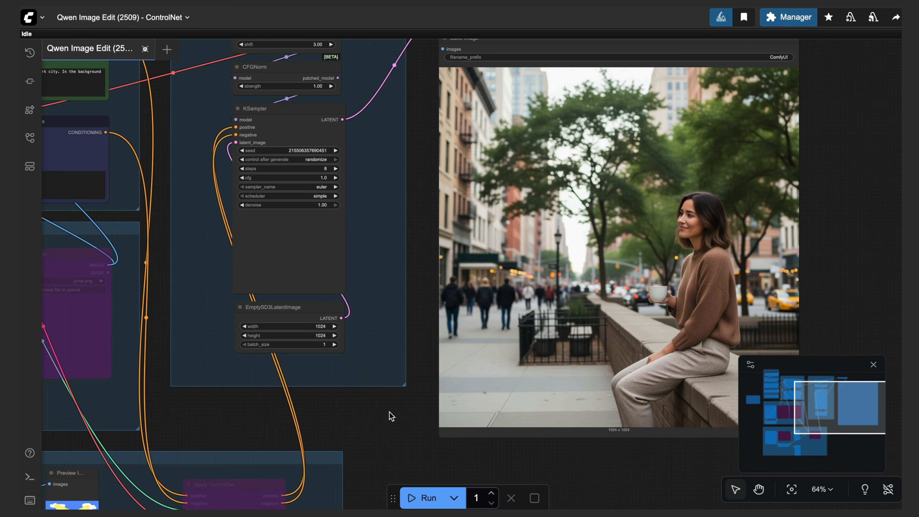
pyautogui.moveTo(318, 429); pyautogui.dragTo(648, 298)
pyautogui.moveTo(336, 316); pyautogui.dragTo(470, 215)
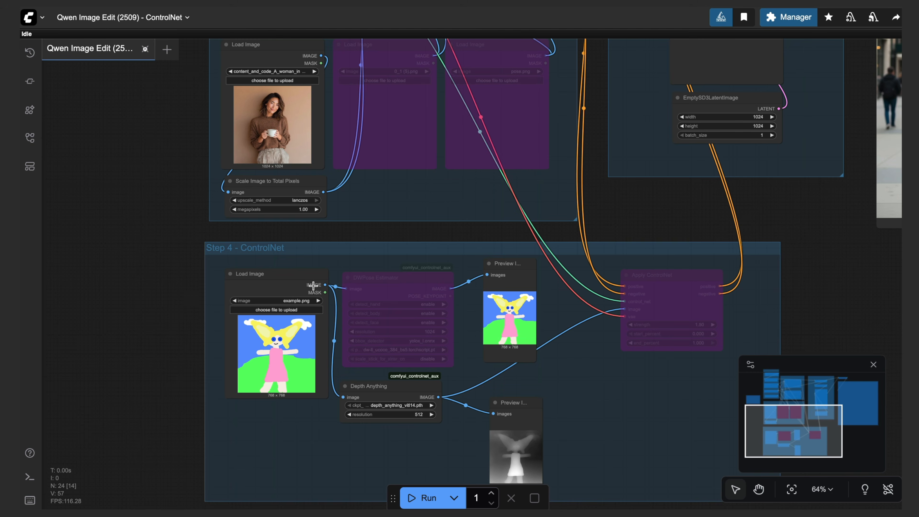
pyautogui.click(302, 302)
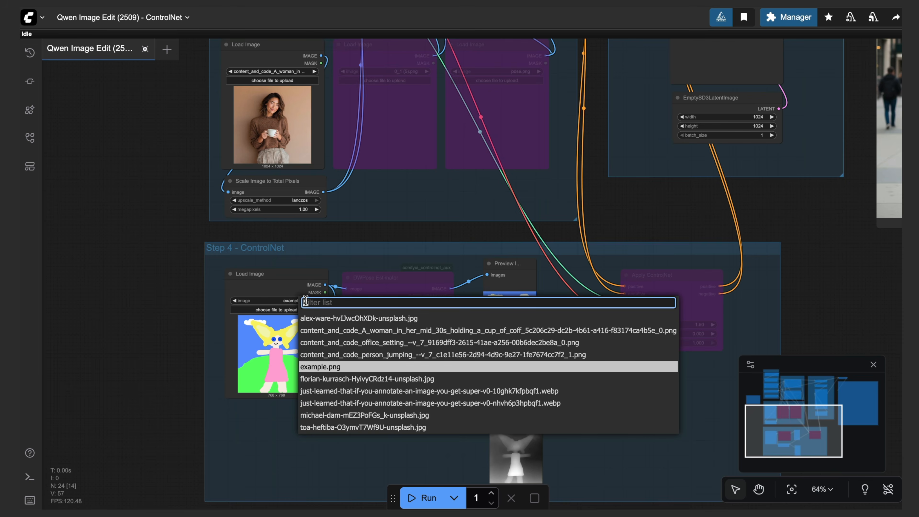
pyautogui.click(314, 318)
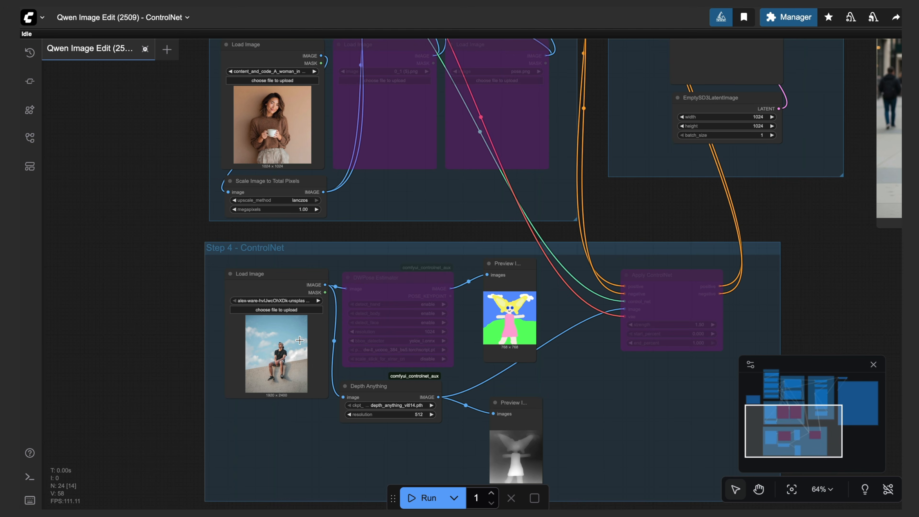
# Remove the bypass from the Apply ControlNet node so that it takes the Depth Anything output.
pyautogui.click(395, 392)
pyautogui.click(511, 406)
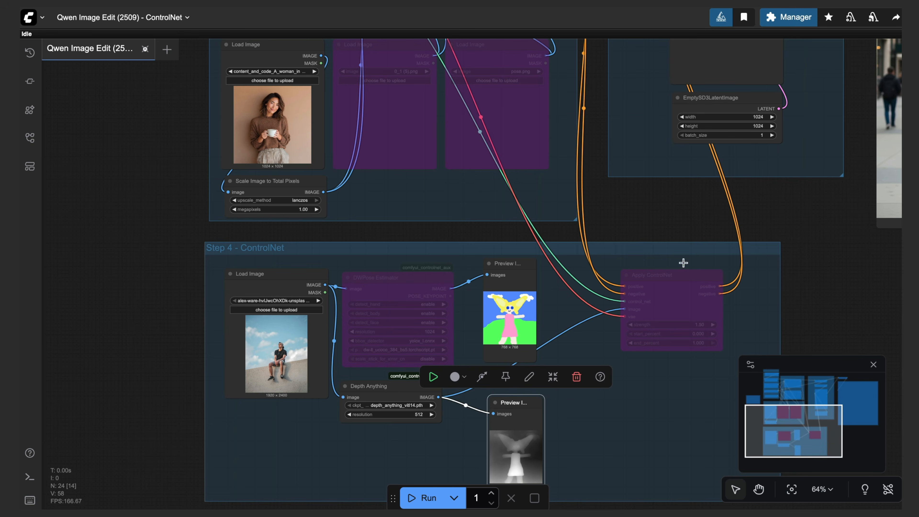
pyautogui.click(686, 275)
pyautogui.hotkey('ctrl', 'b')
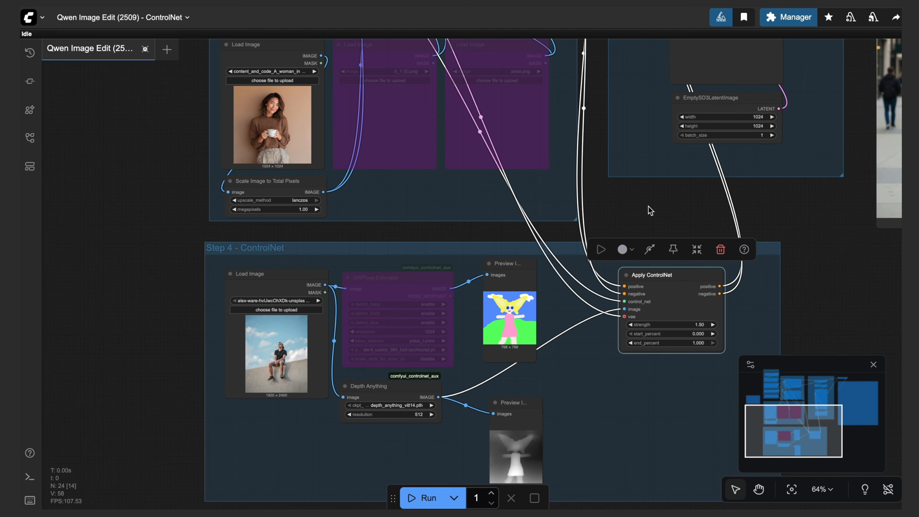
# Run the workflow with the sitting-woman prompt and the depth-based ControlNet.
pyautogui.scroll(5, 487, 114)
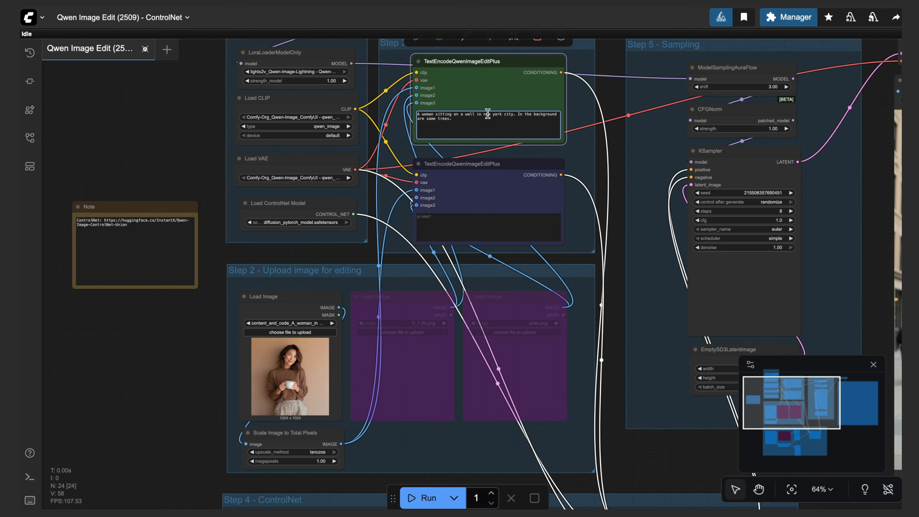
pyautogui.moveTo(622, 360); pyautogui.dragTo(519, 261)
pyautogui.scroll(-1, 516, 259)
pyautogui.hotkey('ctrl', 'Return')
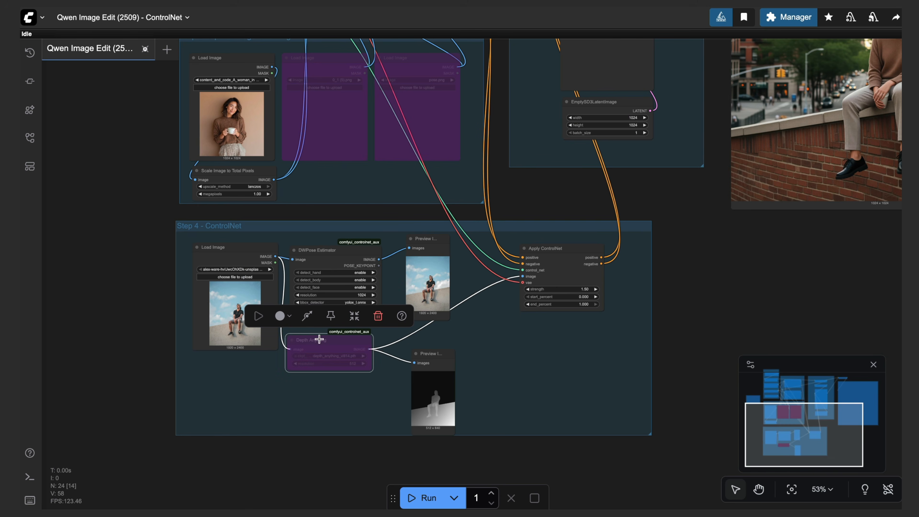
# Load the "content_and_code_person_jumping" image in the ControlNet group and connect DWPose Estimator's IMAGE output to Apply ControlNet's image input.
pyautogui.click(239, 269)
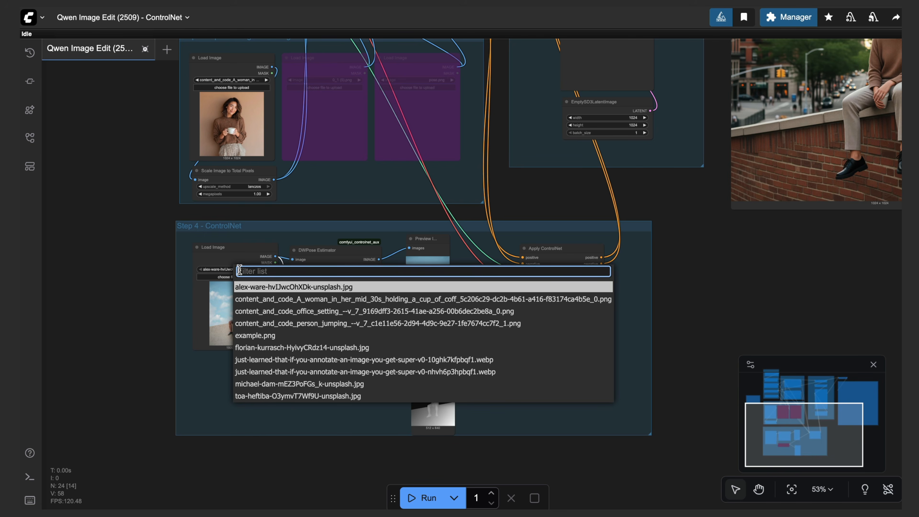
pyautogui.click(289, 324)
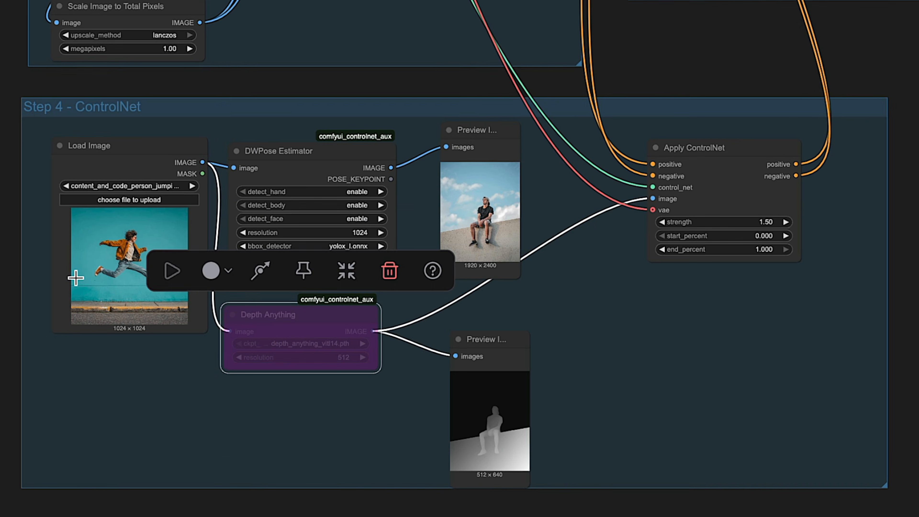
pyautogui.click(5, 277)
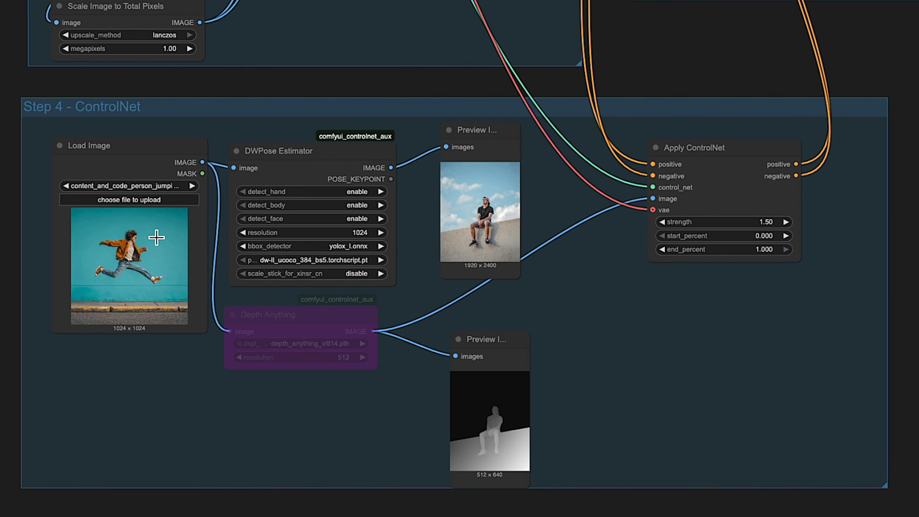
pyautogui.moveTo(391, 167); pyautogui.dragTo(664, 199)
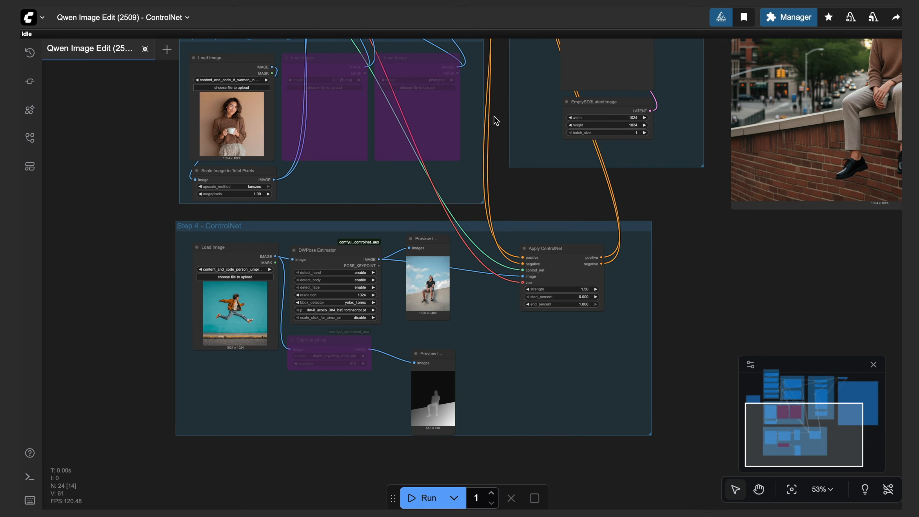
# Change the green node's prompt to "A woman jumping in new york city. In the background are some trees.".
pyautogui.scroll(6, 501, 217)
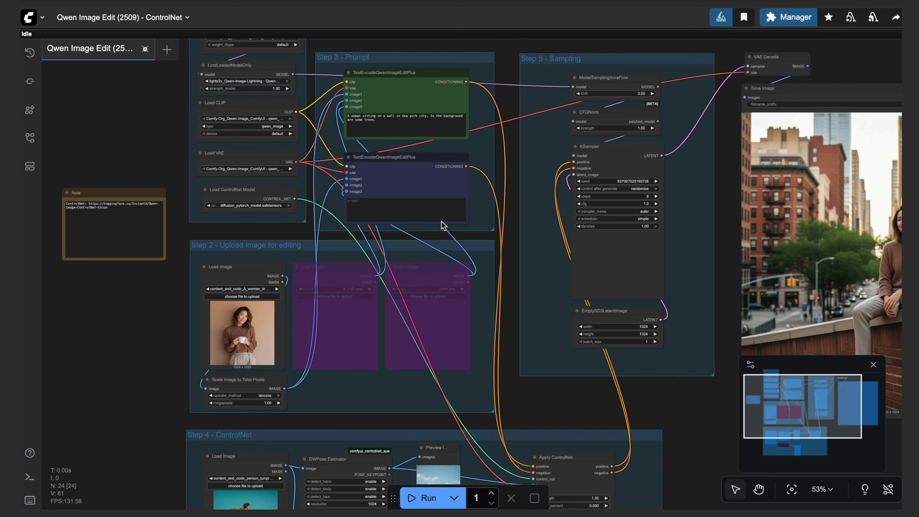
pyautogui.click(394, 131)
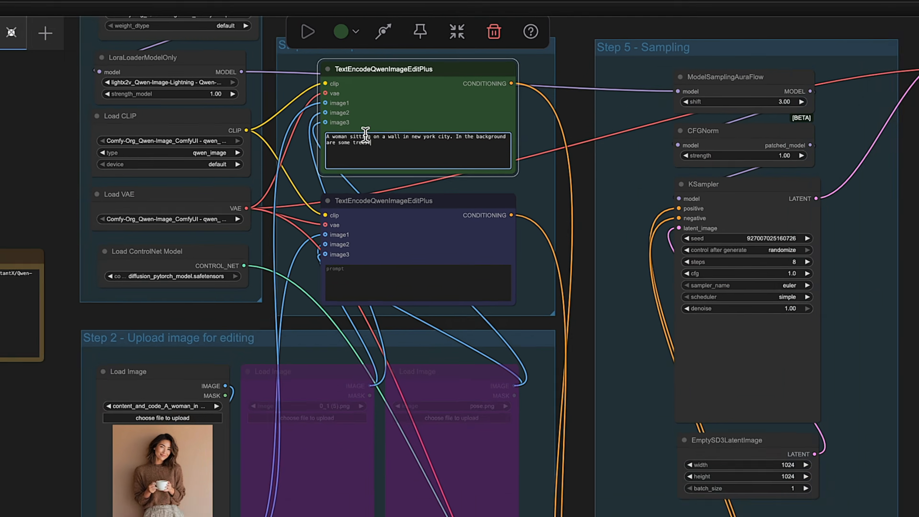
pyautogui.doubleClick(372, 116)
pyautogui.write('jumping')
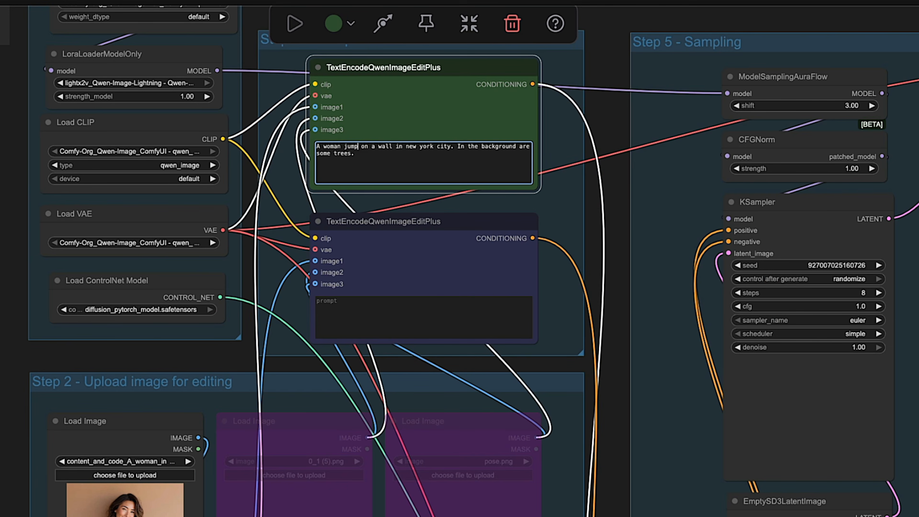
pyautogui.hotkey('alt', 'shift', 'Right')
pyautogui.hotkey('alt', 'shift', 'Right')
pyautogui.hotkey('alt', 'shift', 'Right')
pyautogui.press('BackSpace')
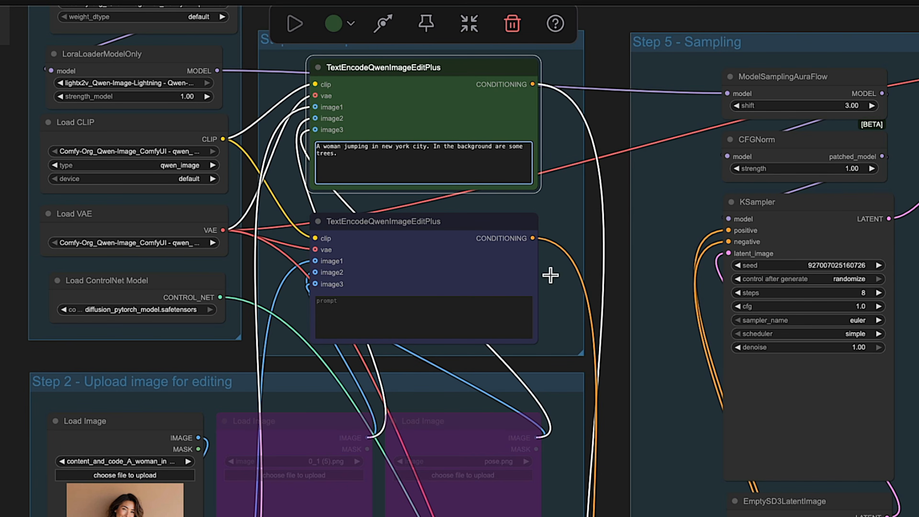
# Run the workflow with the DWPose ControlNet and compare the generated image with the source images and pose preview.
pyautogui.hotkey('ctrl', 'Return')
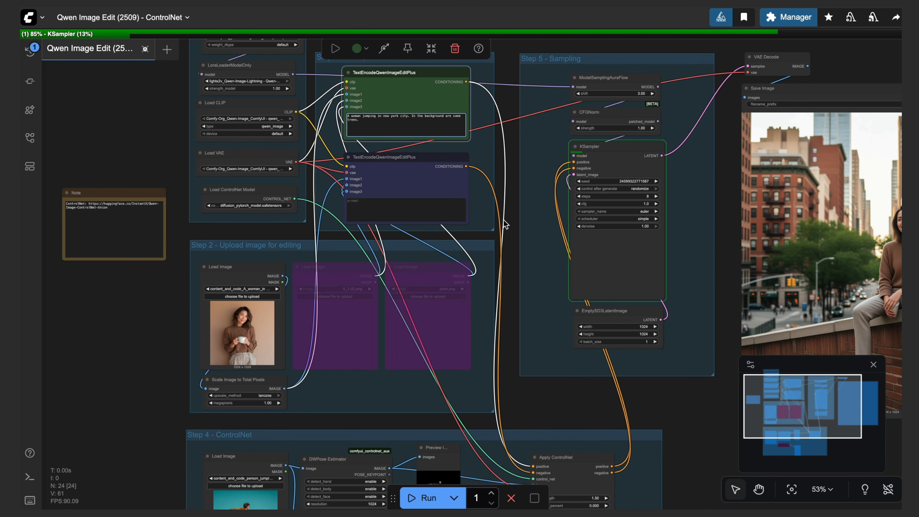
pyautogui.moveTo(529, 374); pyautogui.dragTo(527, 368)
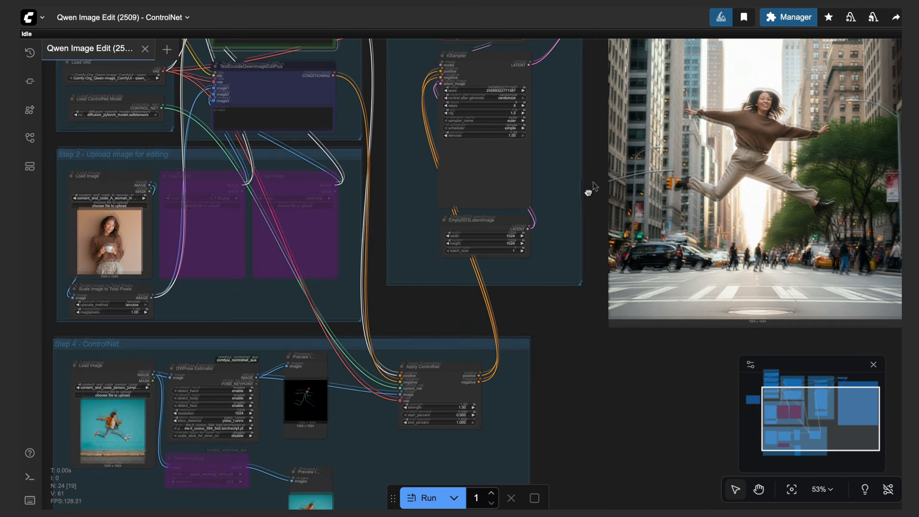
pyautogui.moveTo(589, 187); pyautogui.dragTo(529, 234)
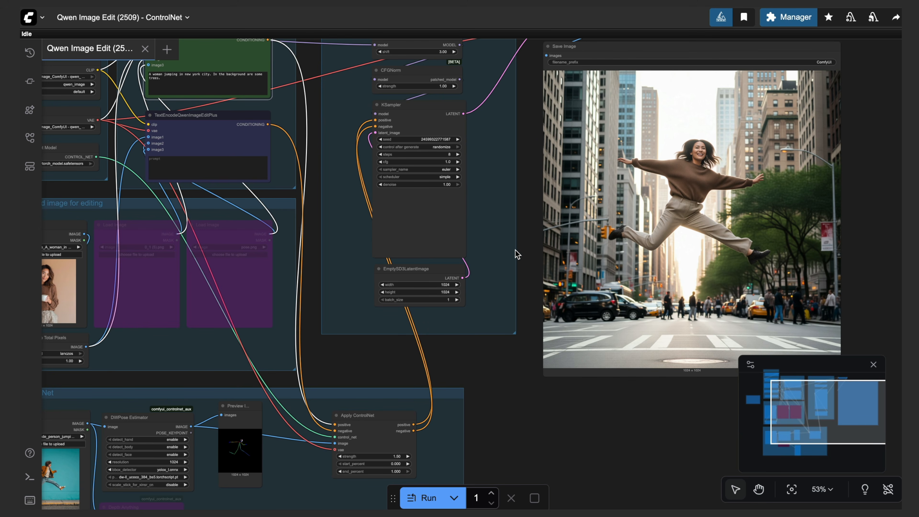
pyautogui.moveTo(474, 357); pyautogui.dragTo(579, 281)
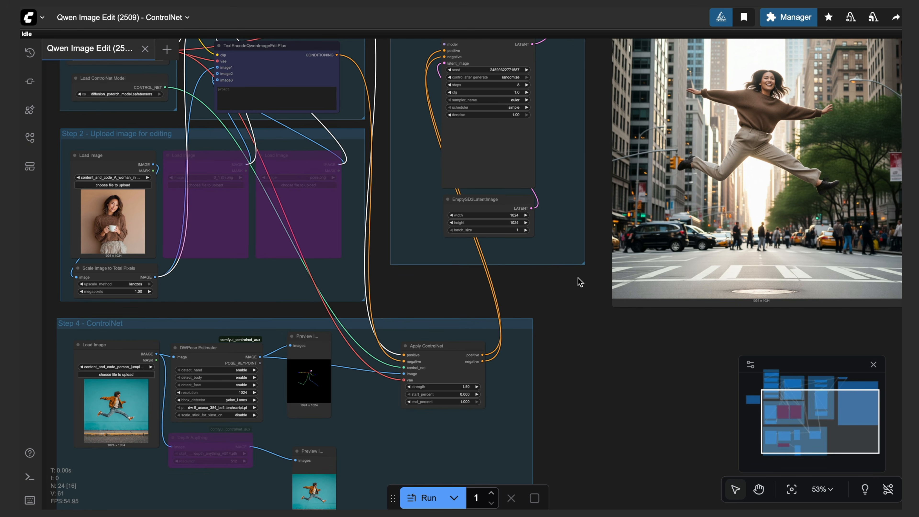